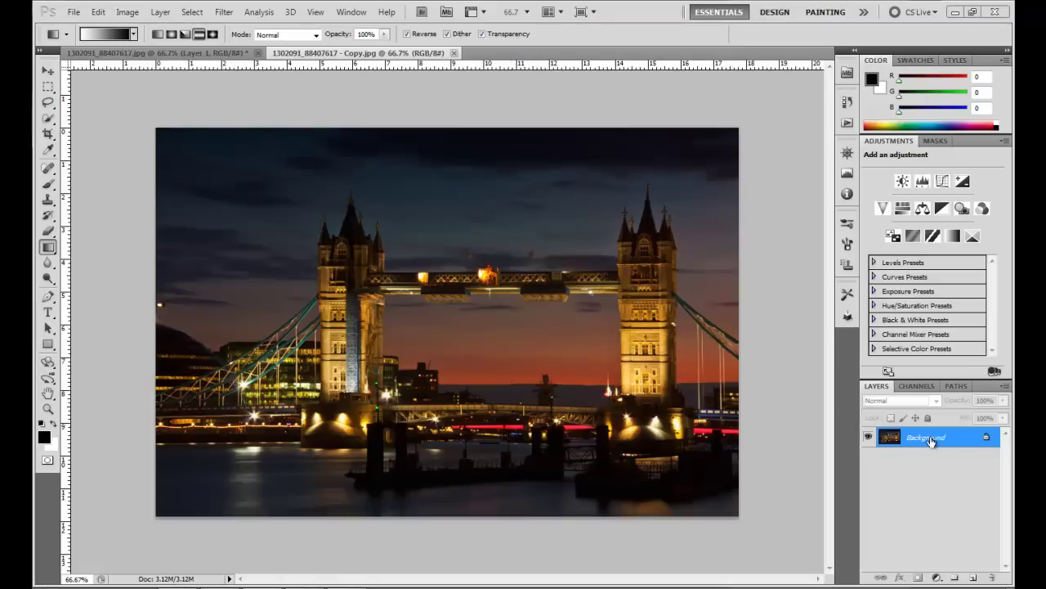
- Duplicate the Background photo as Layer 1 and switch on Quick Mask mode
drag(931, 437, 931, 437)
key(ctrl+j)
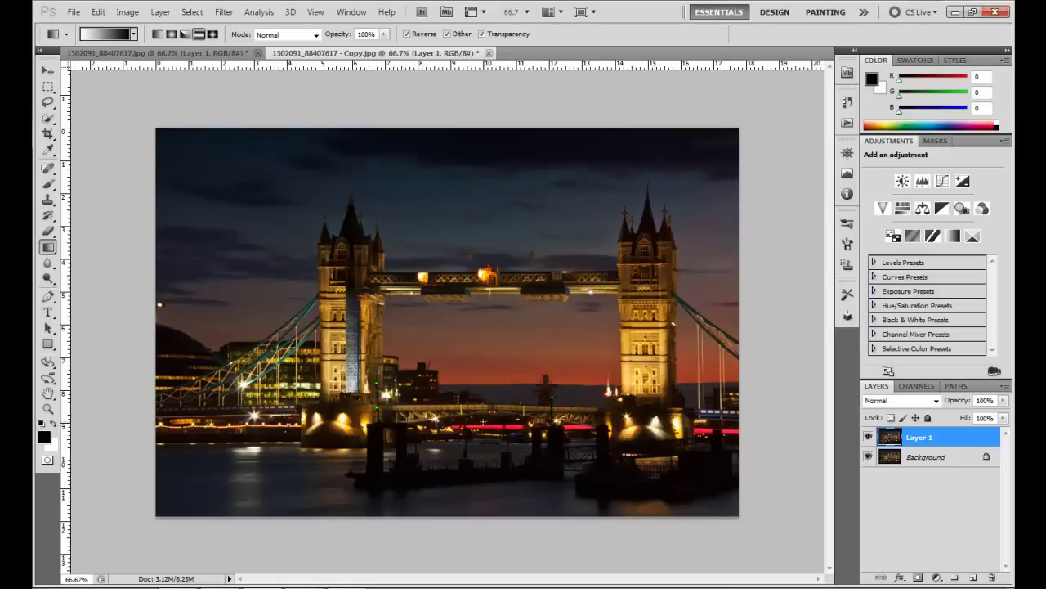
click(49, 461)
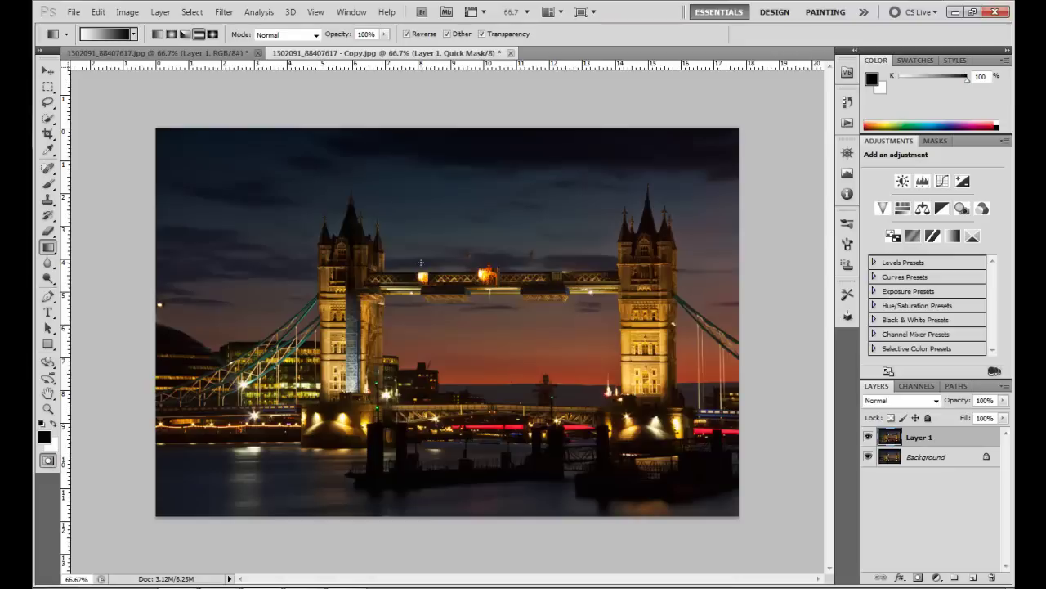
- Choose the Gradient Tool set to Reflected Gradient
click(48, 248)
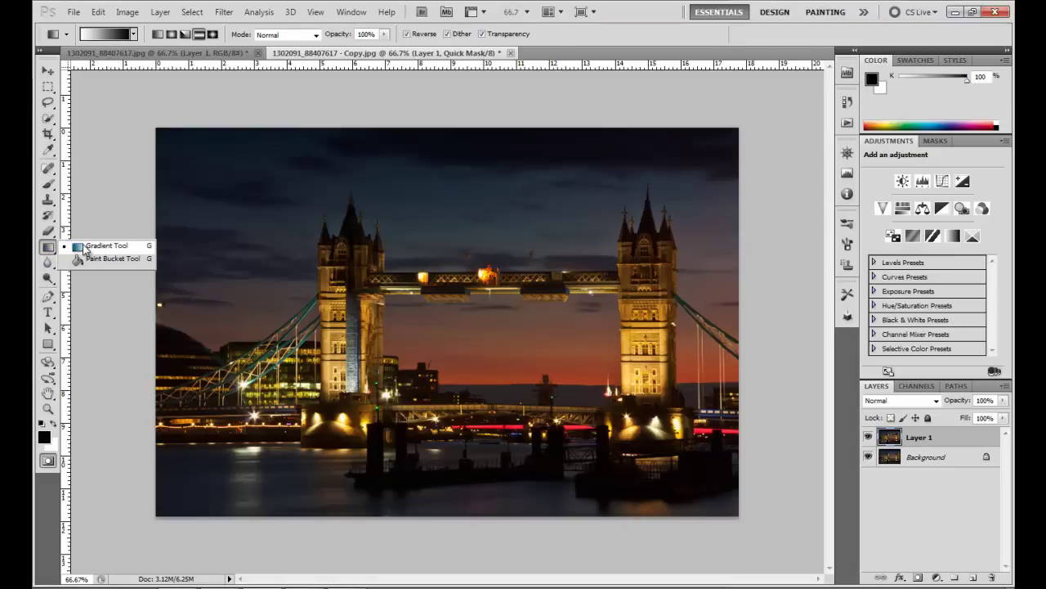
click(106, 245)
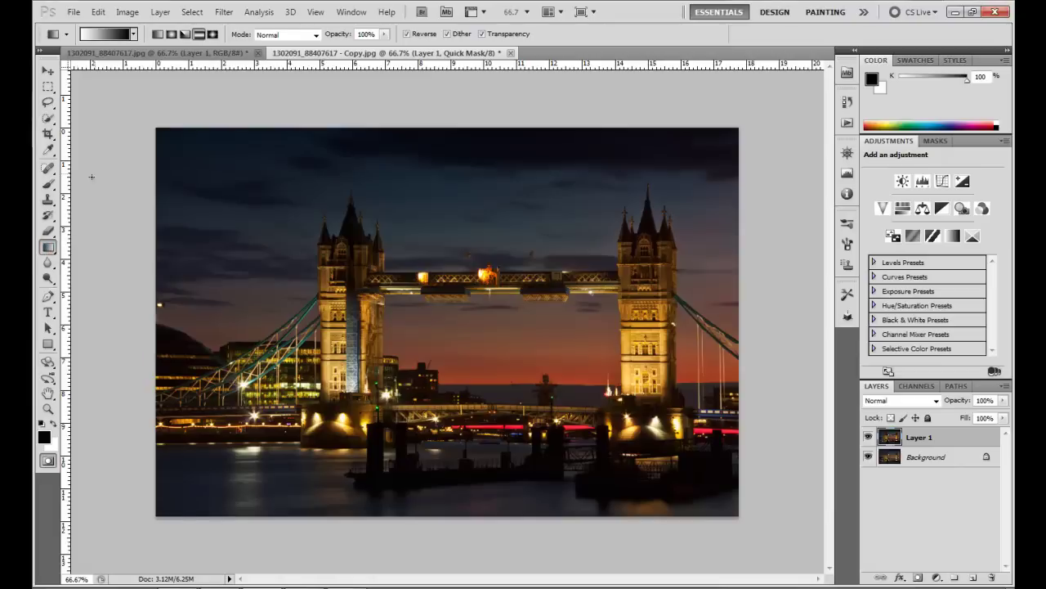
click(198, 35)
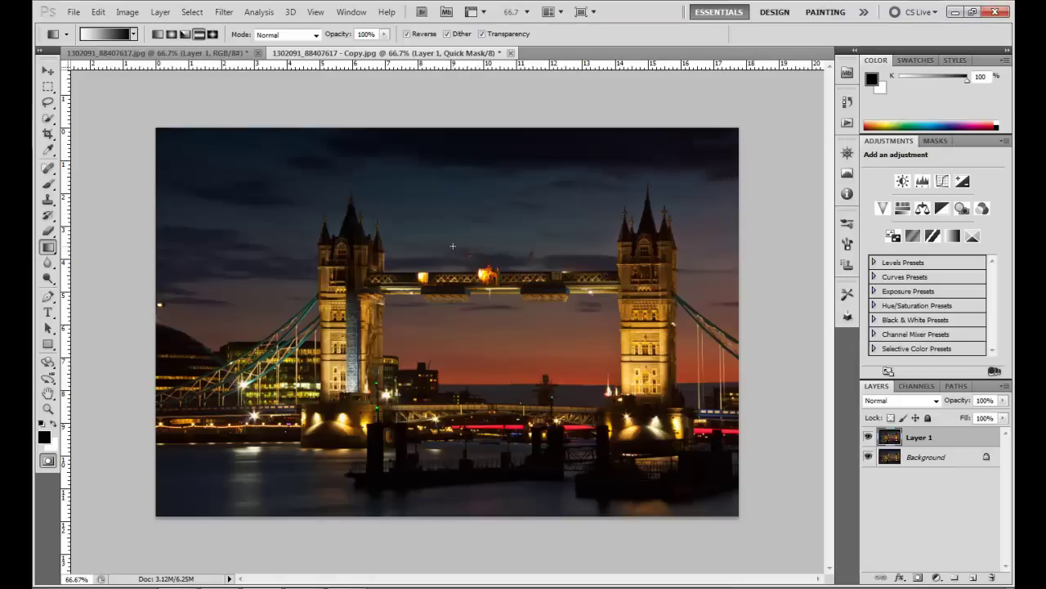
- Draw a reflected mask gradient down through the bridge deck, redoing until the band looks right
drag(456, 236, 442, 347)
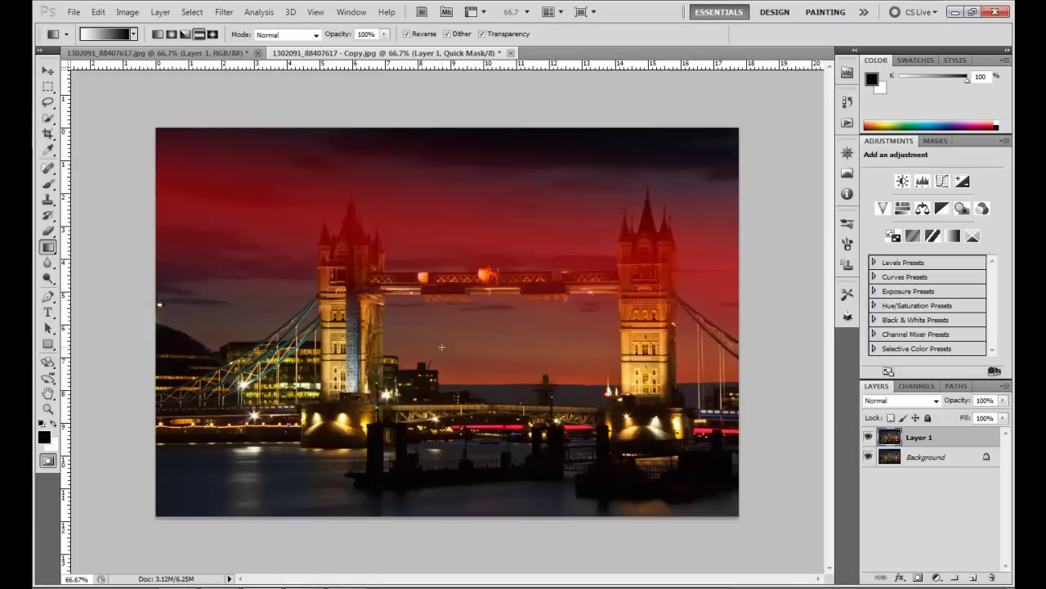
key(q)
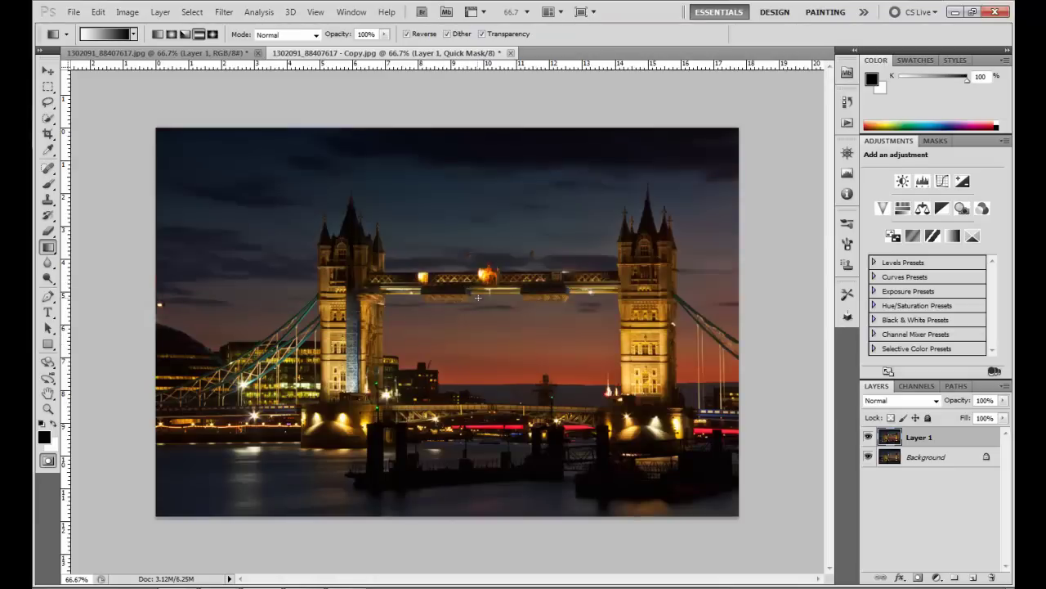
drag(476, 324, 471, 399)
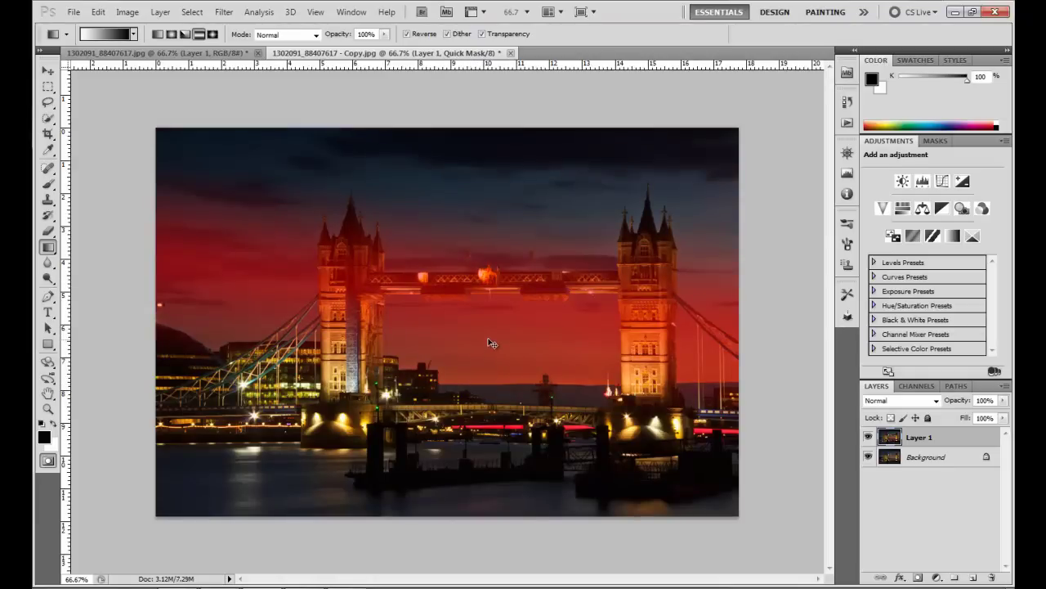
key(q)
drag(487, 309, 480, 409)
mouse_move(498, 356)
mouse_down()
mouse_move(497, 327)
mouse_move(480, 407)
mouse_up()
click(523, 346)
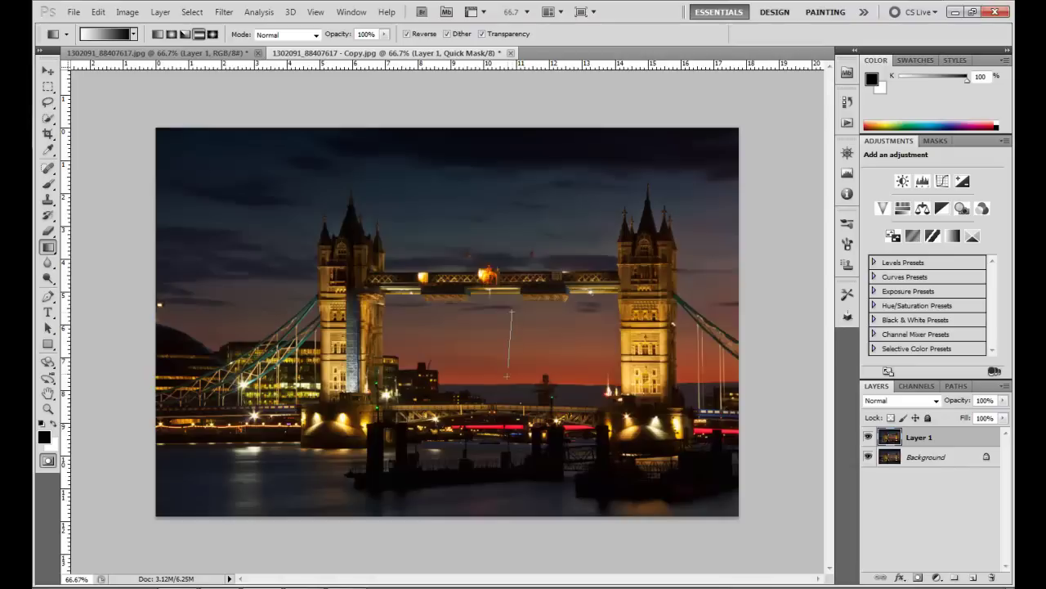
drag(511, 311, 502, 398)
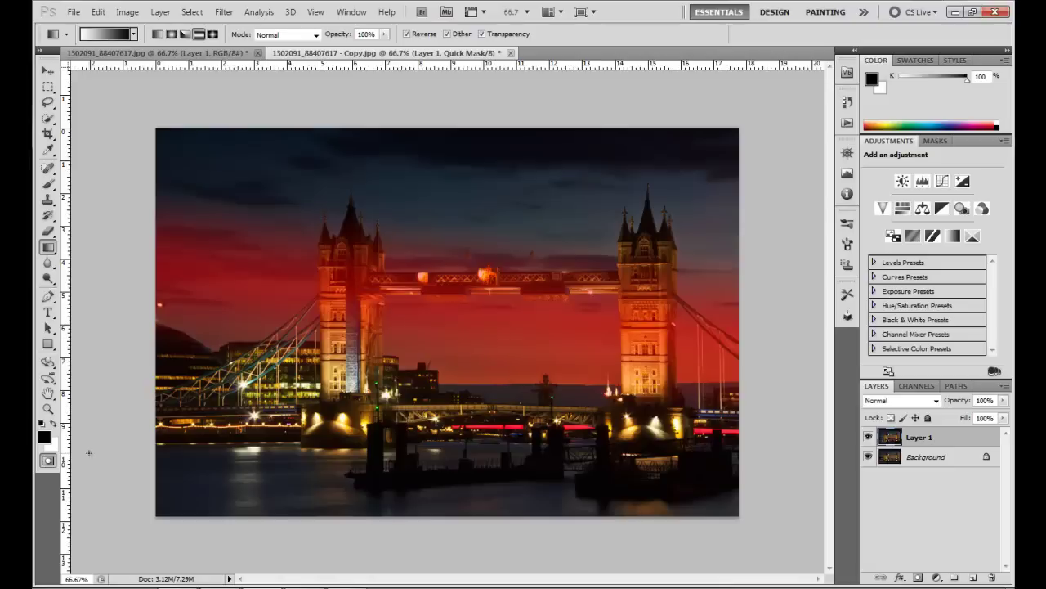
- Exit Quick Mask, rechecking the overlay once, leaving the photo's top and bottom selected
click(48, 462)
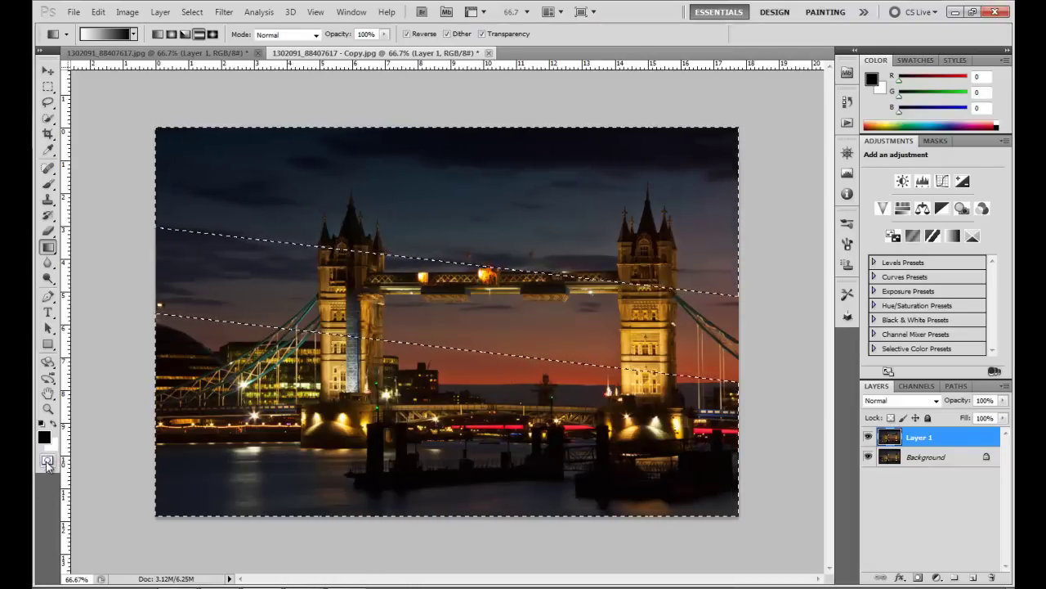
key(q)
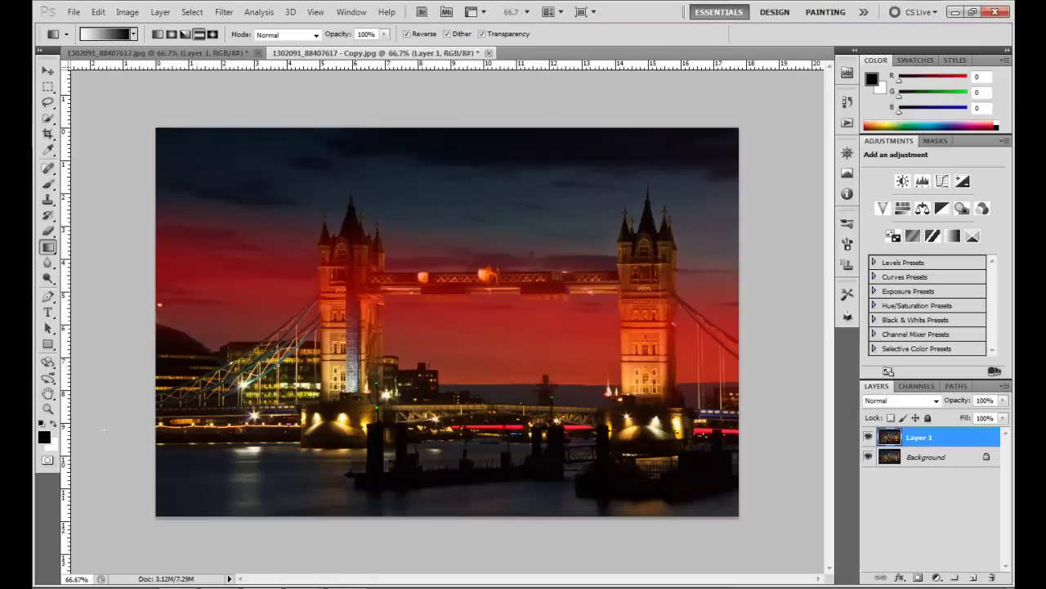
key(q)
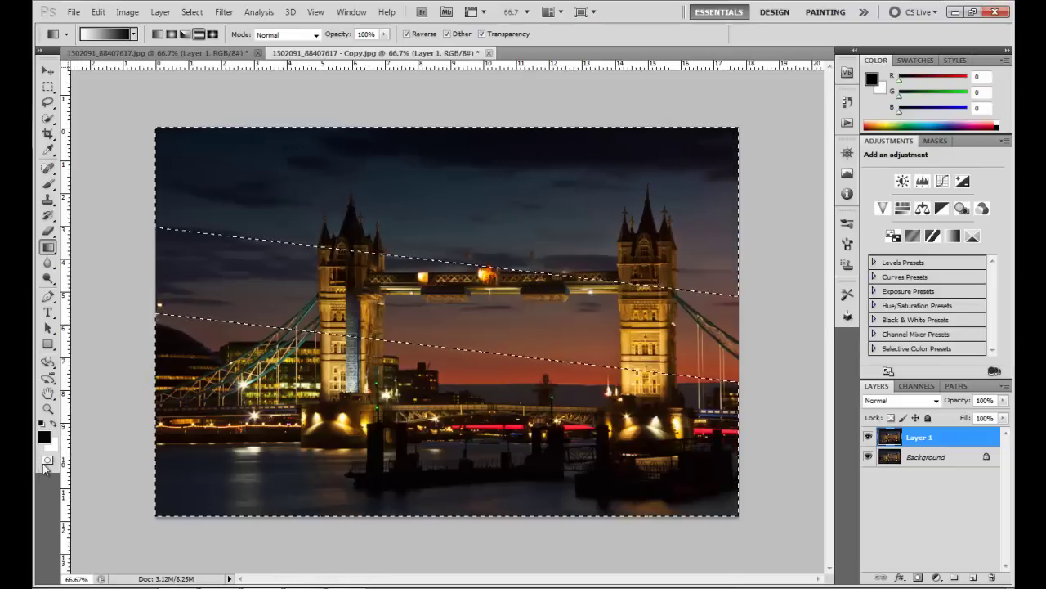
click(229, 13)
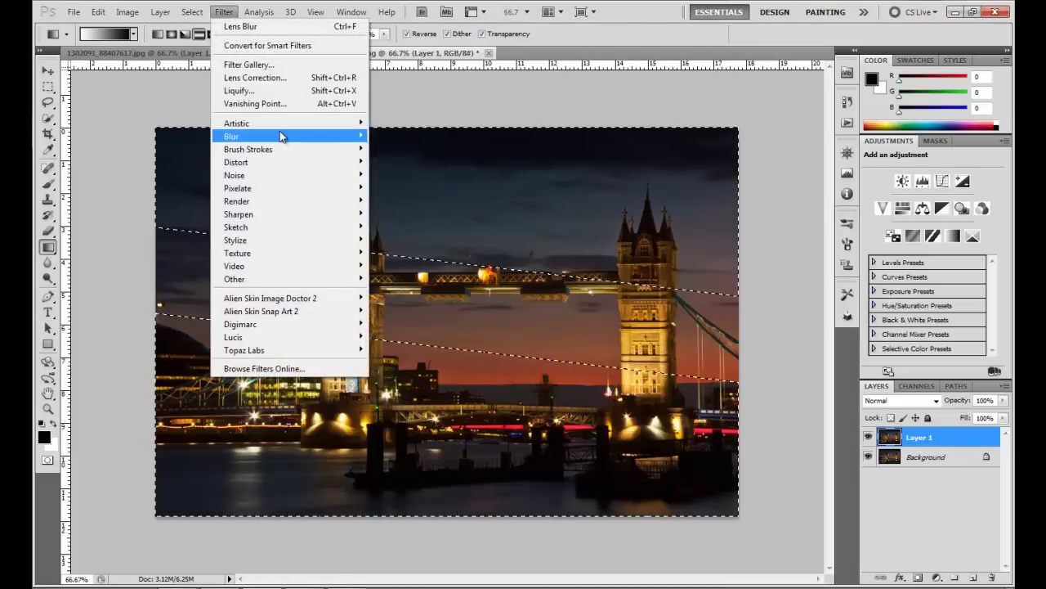
mouse_move(286, 135)
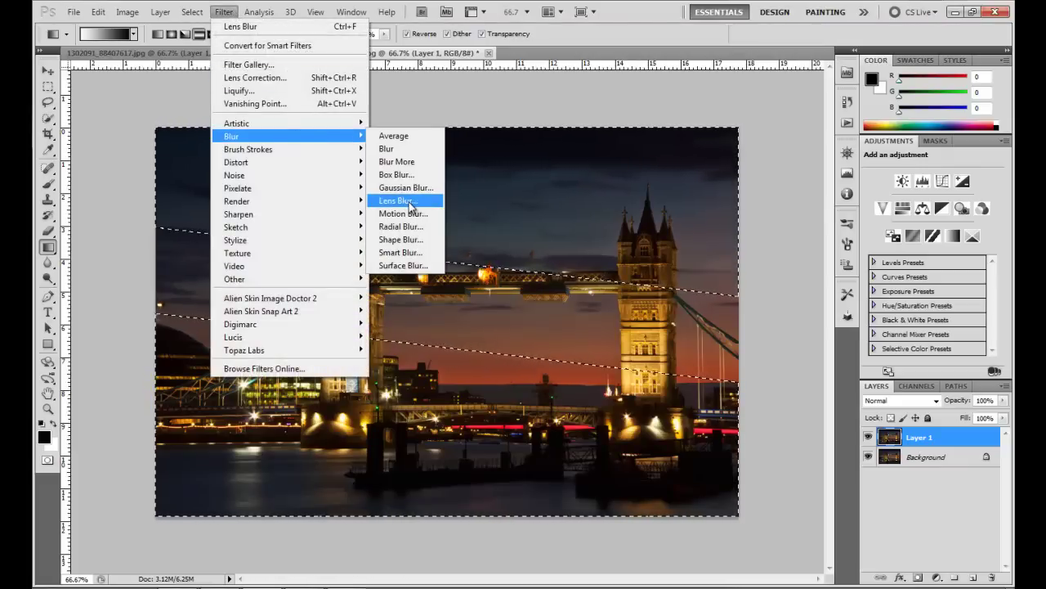
- Apply Lens Blur with Radius 20, Blade Curvature 17 and Rotation 14 to the selection
click(401, 201)
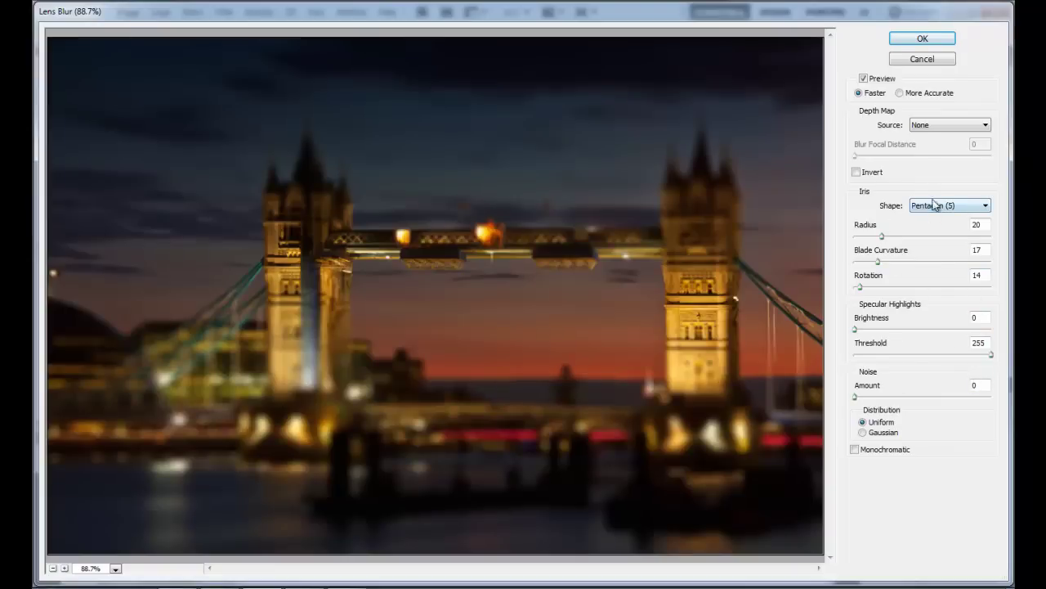
click(923, 41)
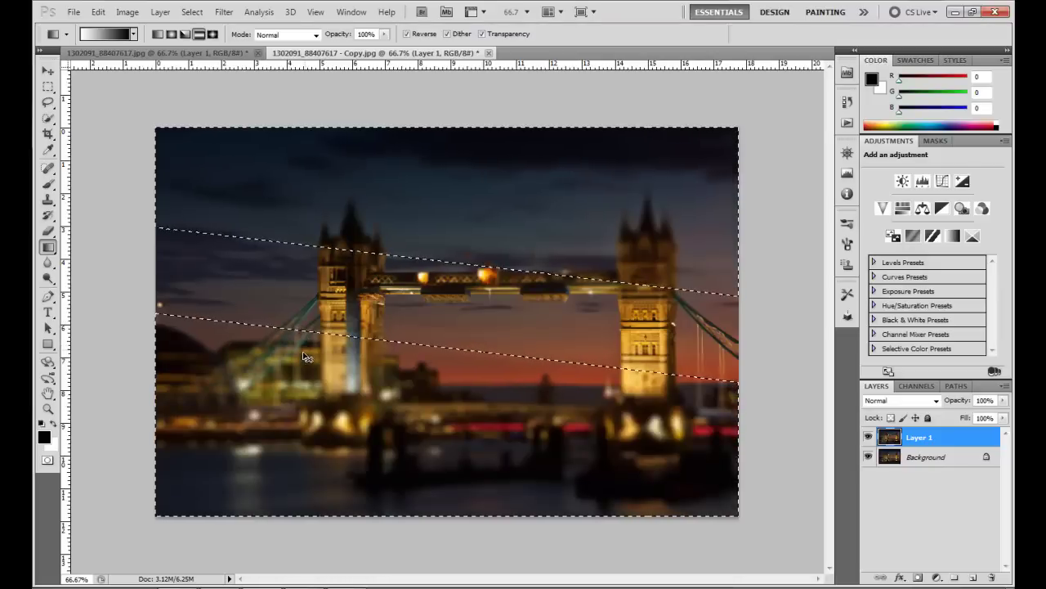
- Deselect with Ctrl+D, leaving the lens-blurred Layer 1 ready for adjustments
key(ctrl+d)
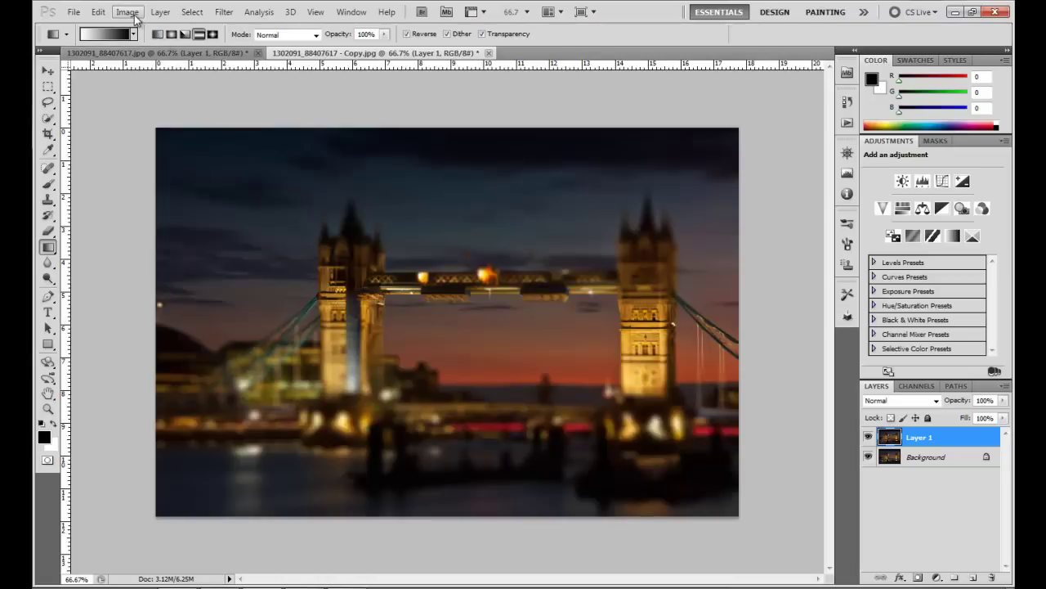
click(131, 13)
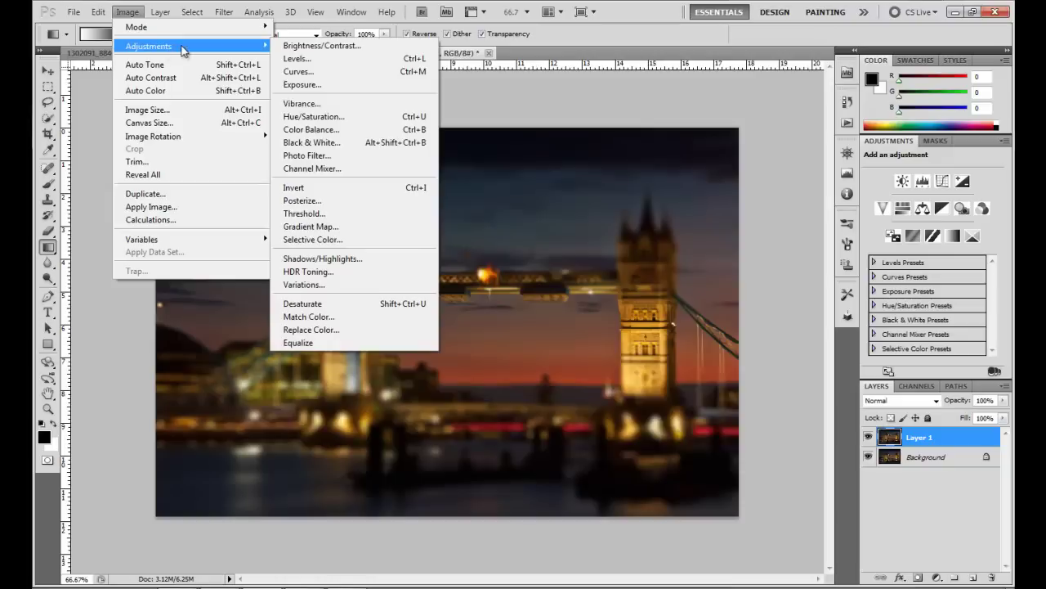
mouse_move(149, 46)
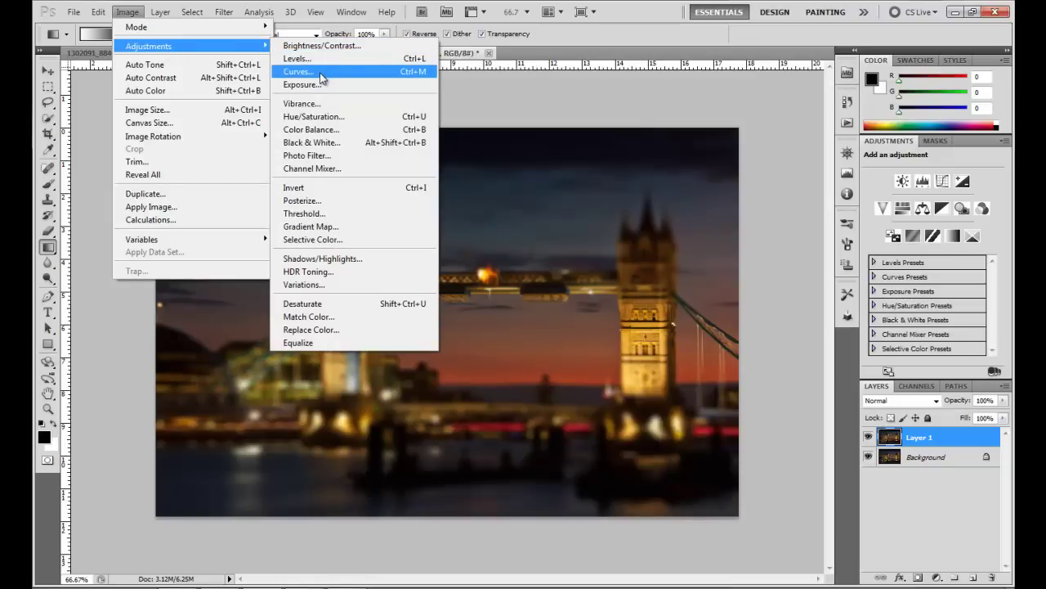
- Apply a Curves adjustment mapping input 132 to output 122 to slightly darken midtones
click(321, 77)
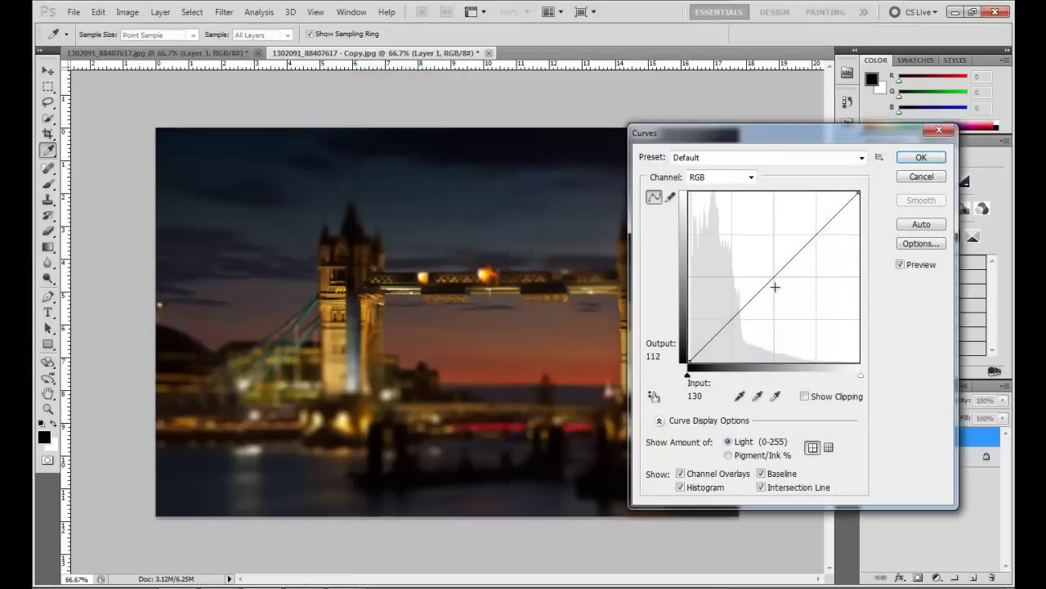
drag(770, 139, 781, 142)
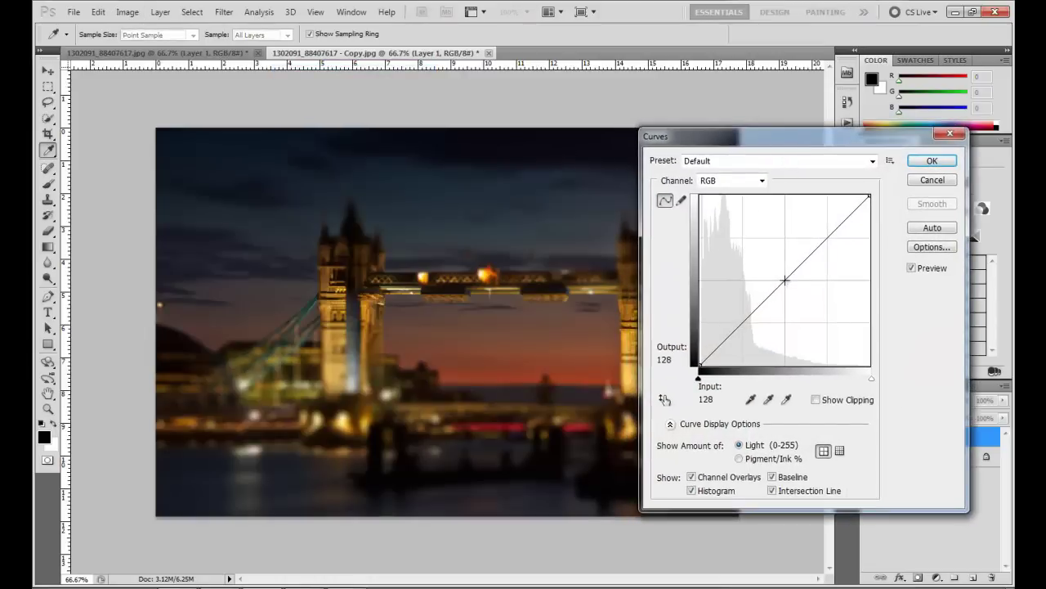
drag(785, 281, 787, 283)
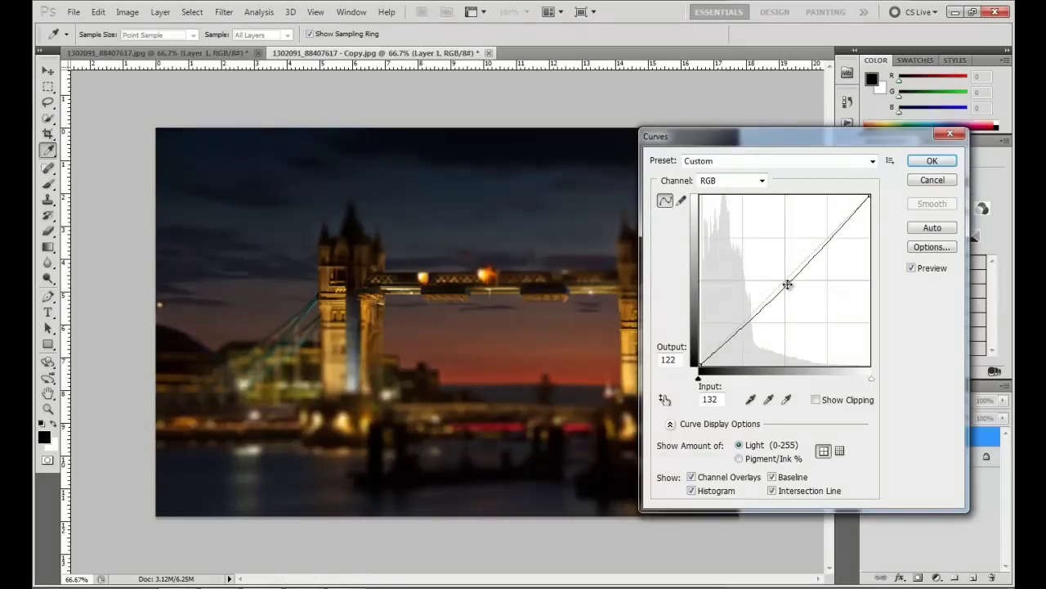
click(923, 164)
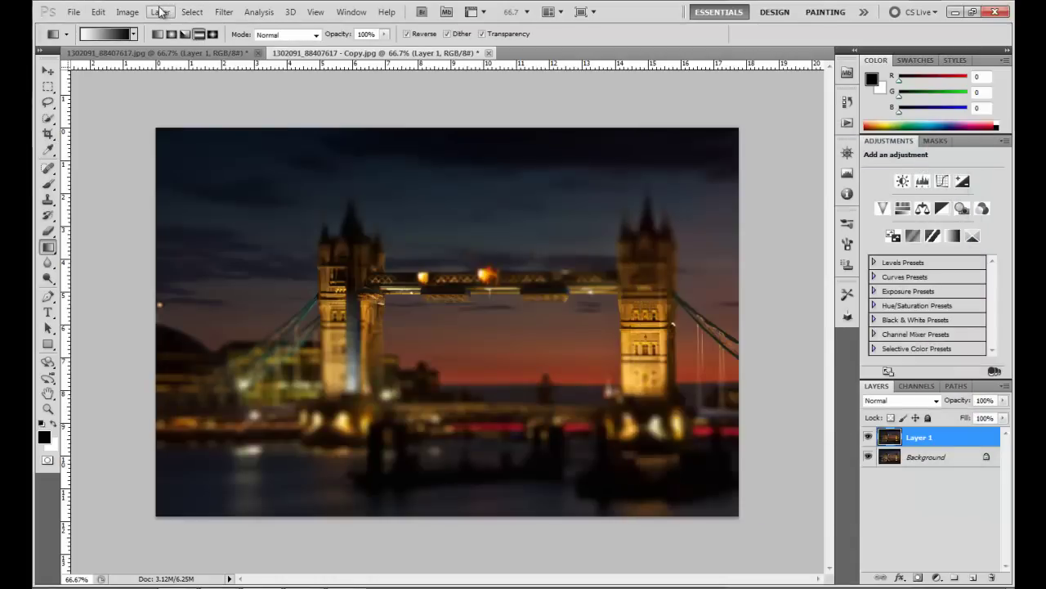
- Raise saturation to +39 with a Hue/Saturation adjustment on Layer 1
click(127, 11)
mouse_move(149, 46)
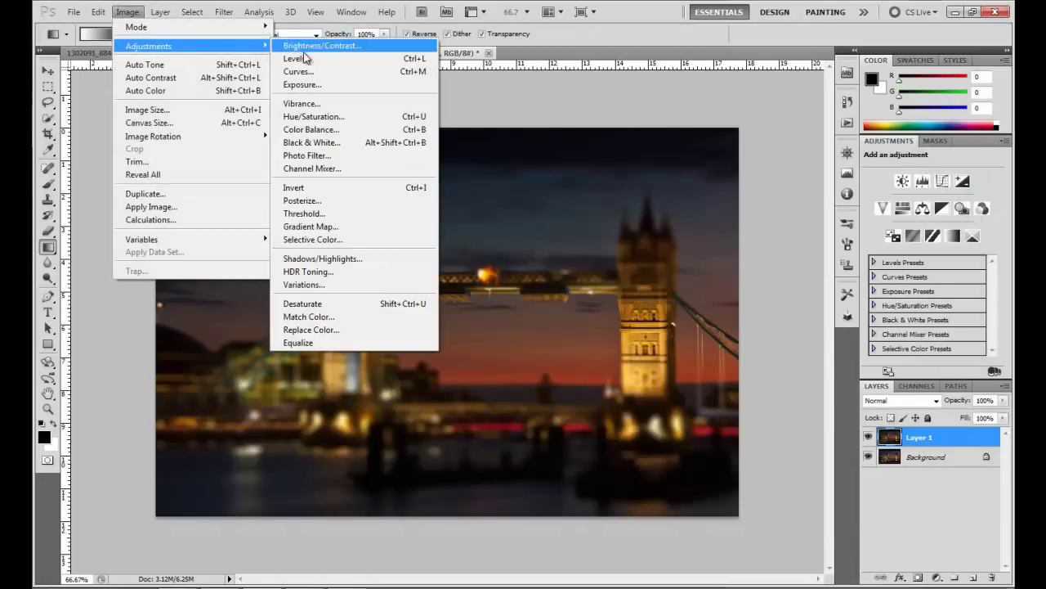
click(339, 121)
drag(712, 133, 786, 177)
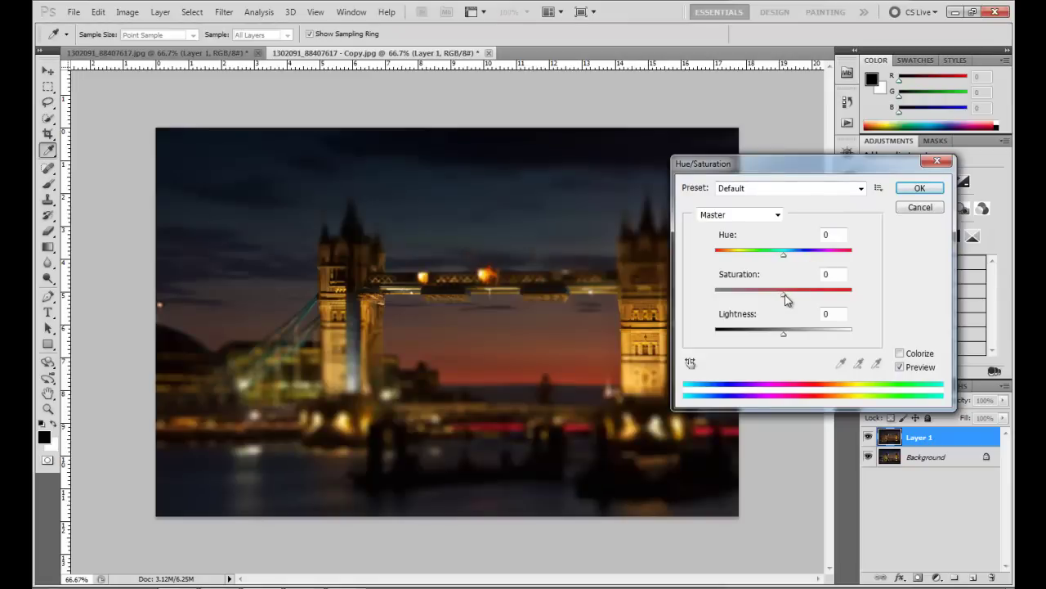
drag(785, 295, 811, 294)
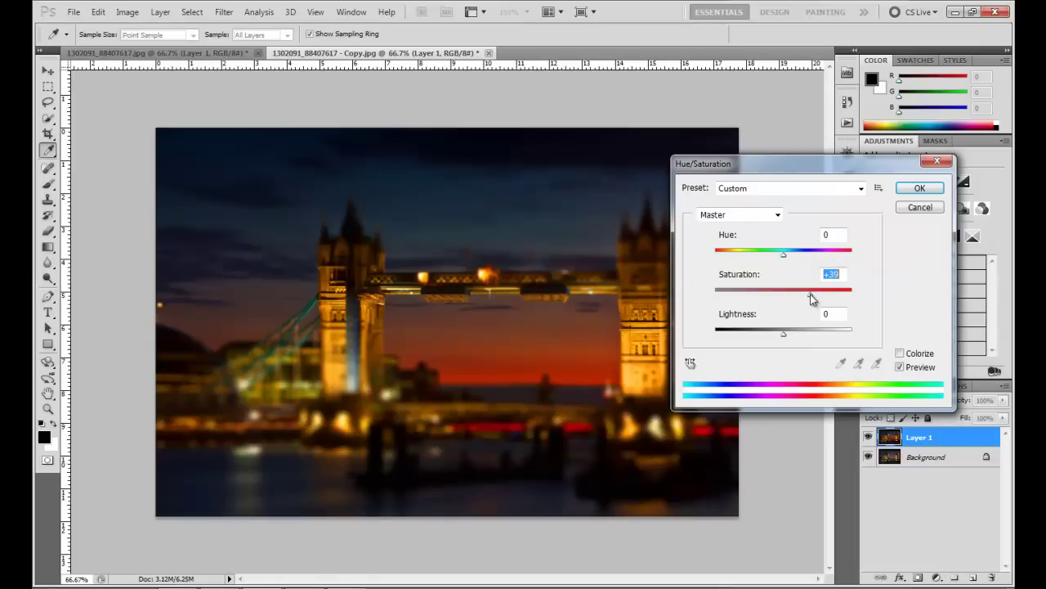
click(920, 189)
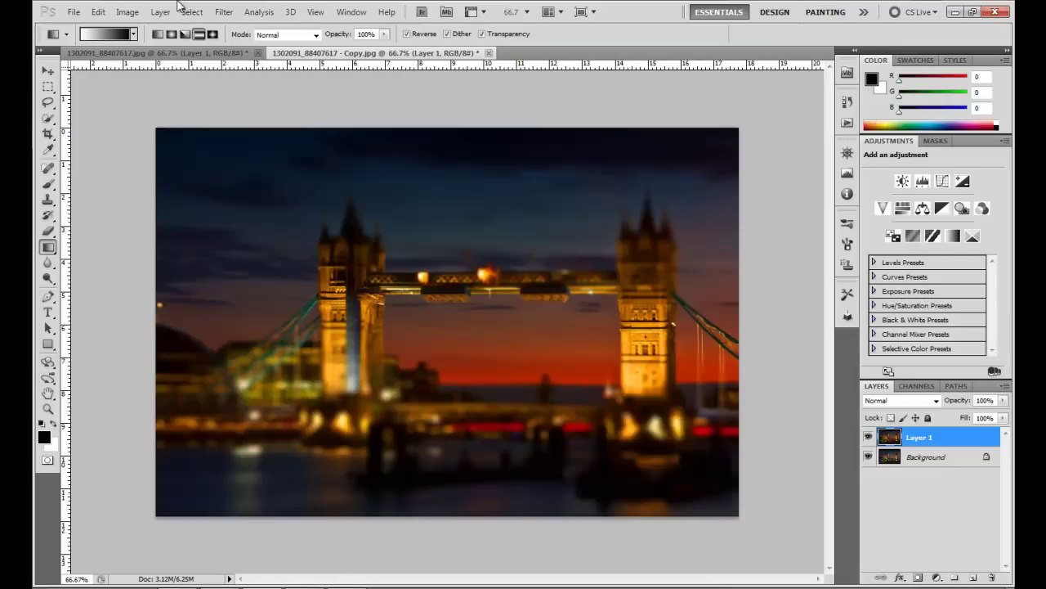
- Apply an Exposure adjustment of +0.68 to brighten Layer 1
click(159, 13)
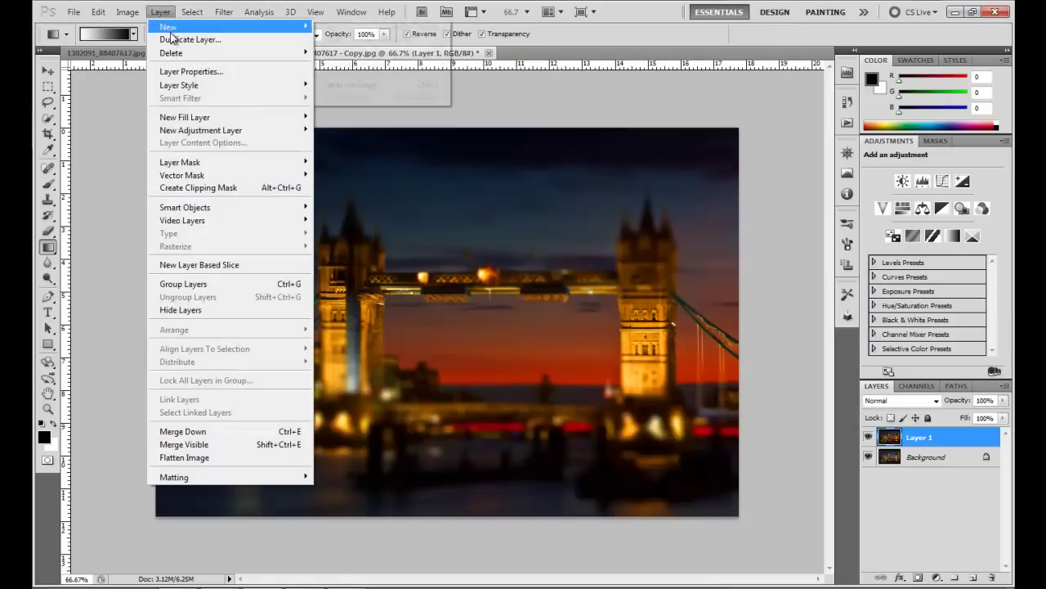
mouse_move(149, 46)
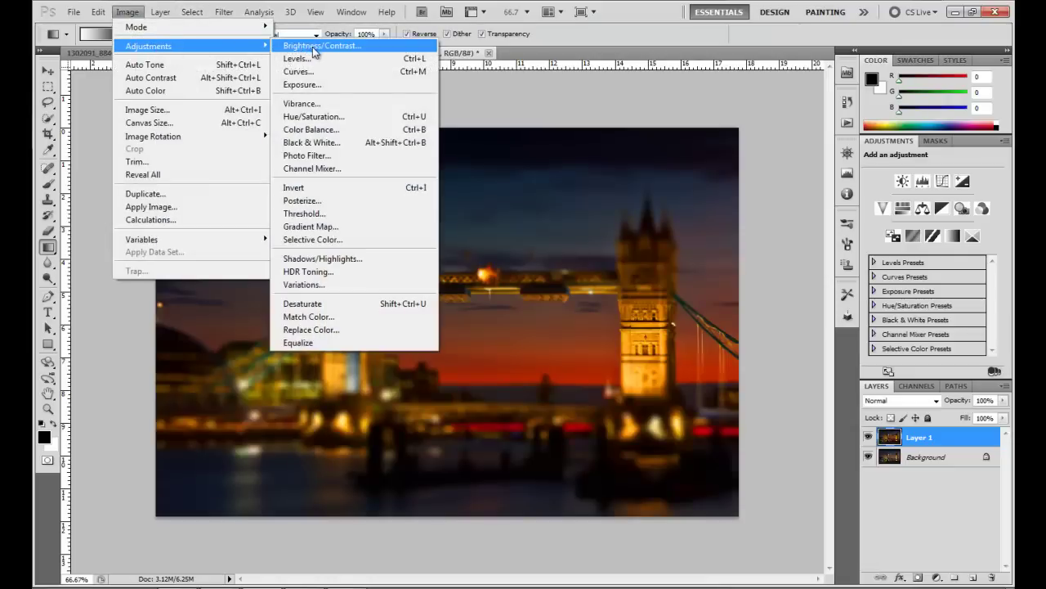
click(301, 85)
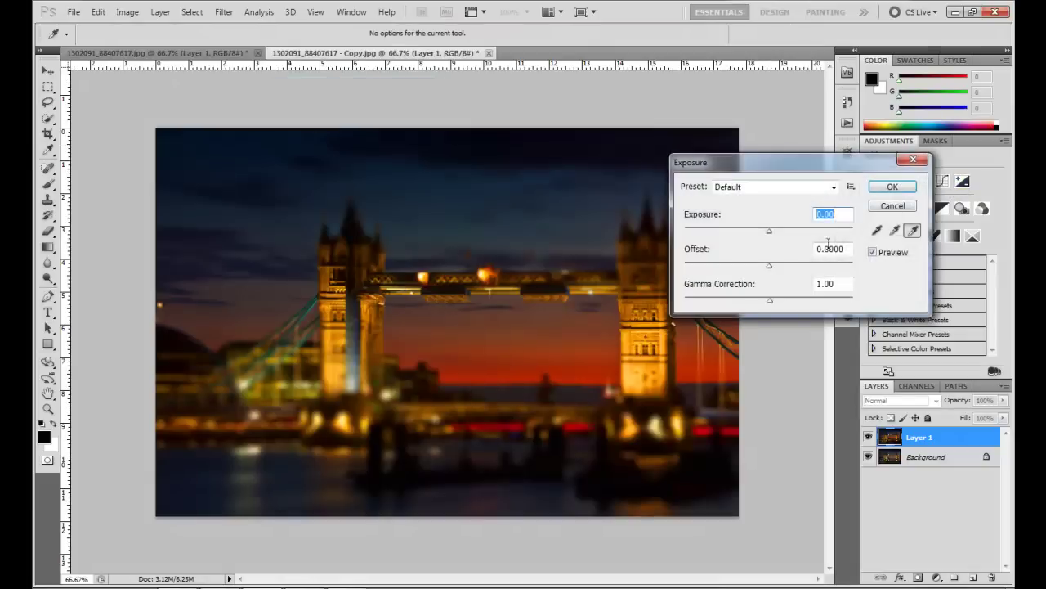
drag(768, 232, 779, 237)
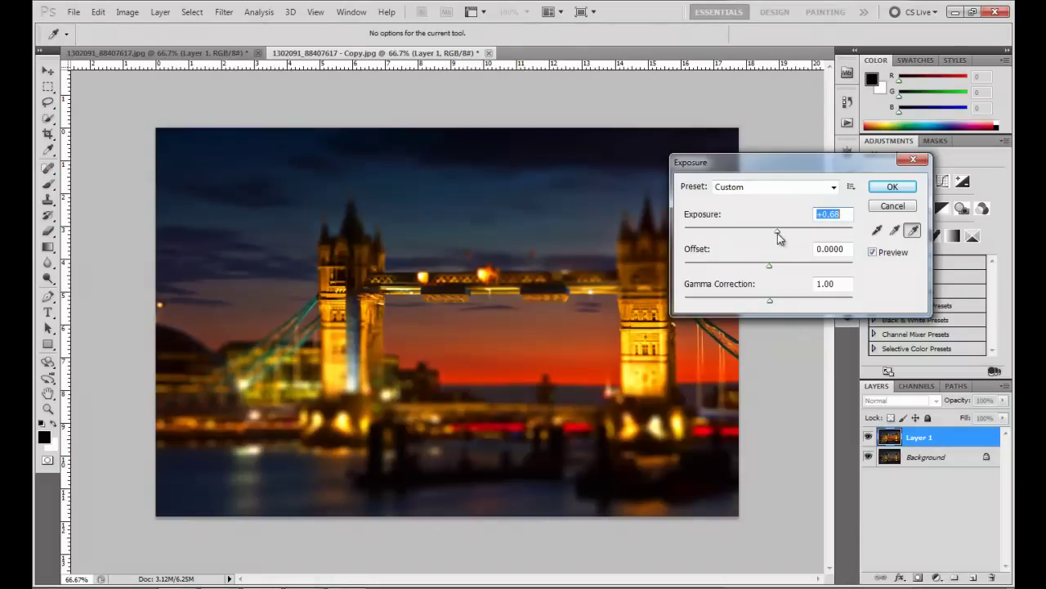
click(891, 187)
click(164, 10)
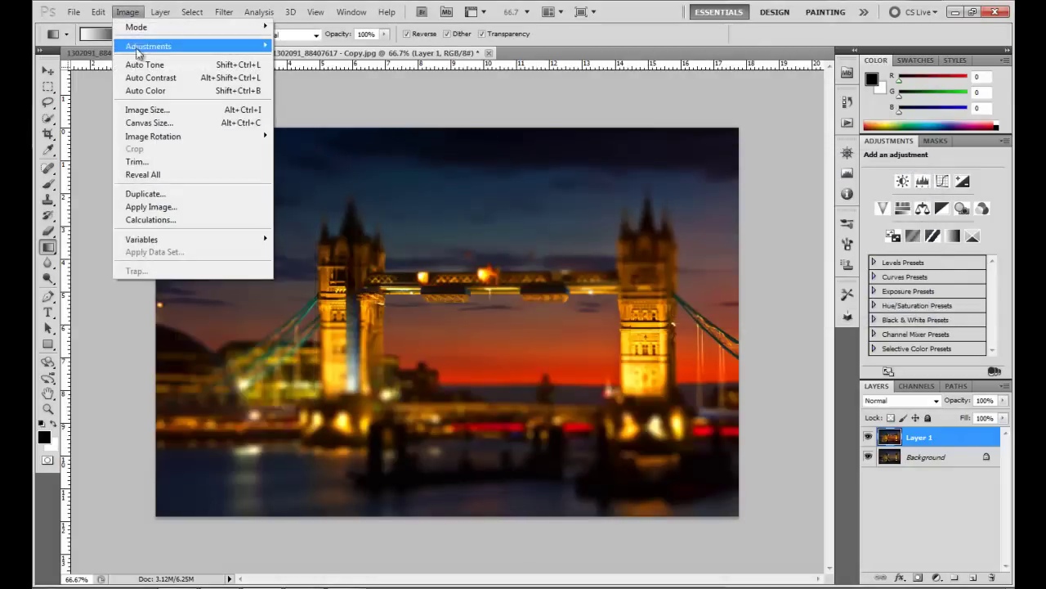
mouse_move(149, 45)
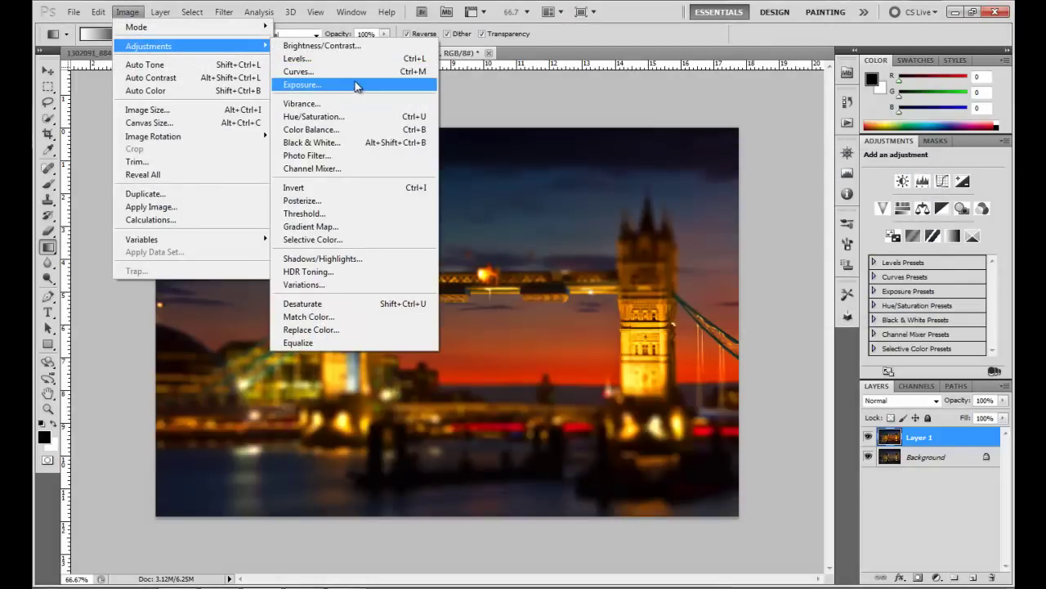
- Apply Brightness/Contrast with Brightness 18 and Contrast 40 to Layer 1
click(367, 45)
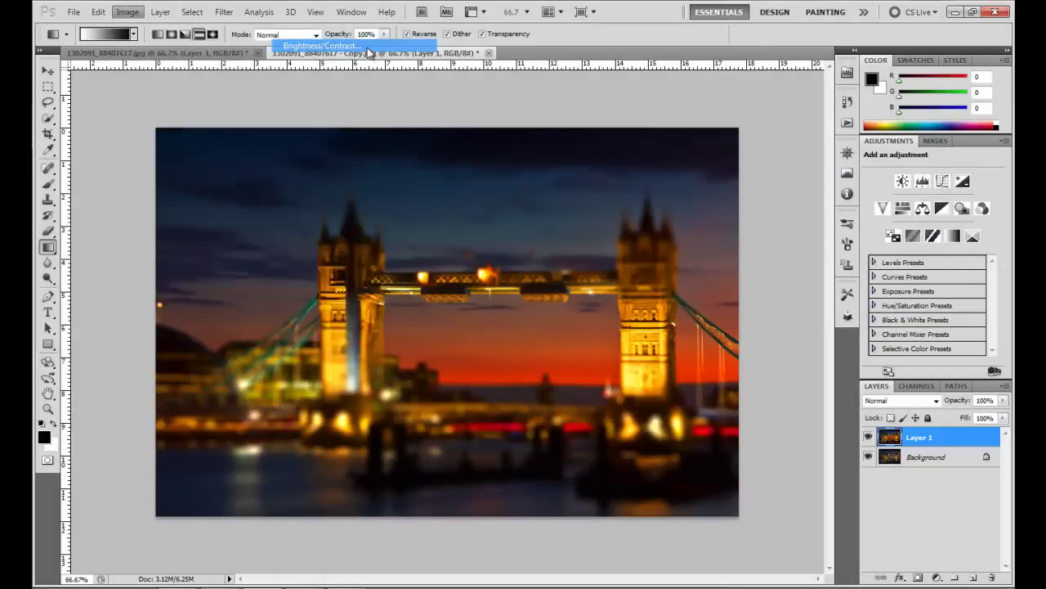
mouse_move(333, 243)
mouse_down()
mouse_move(869, 247)
mouse_move(938, 231)
mouse_up()
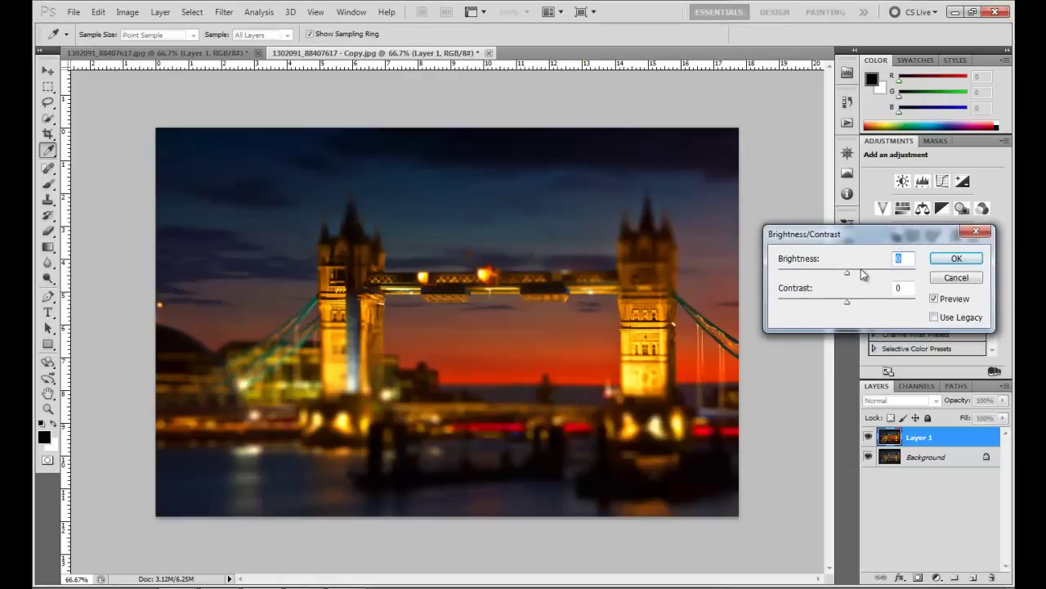
mouse_move(848, 273)
mouse_down()
mouse_move(861, 273)
mouse_move(873, 302)
mouse_up()
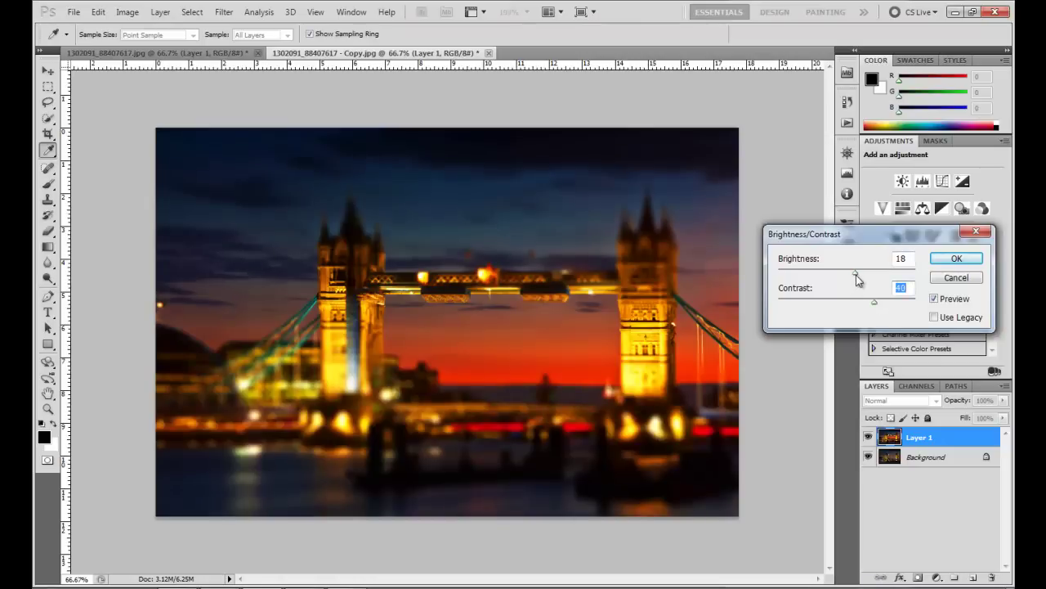
click(856, 275)
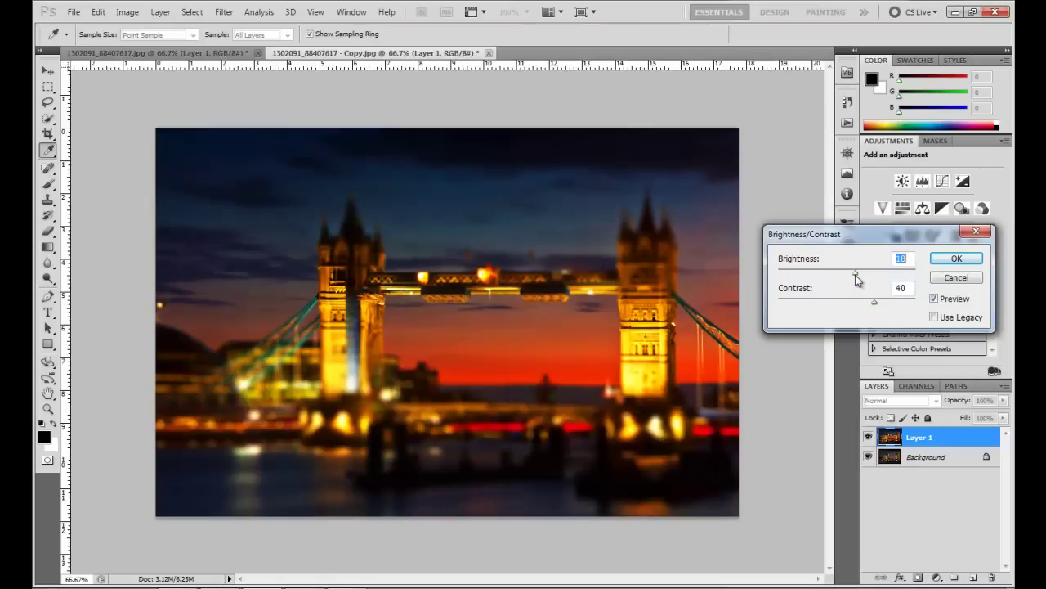
click(954, 256)
key(g)
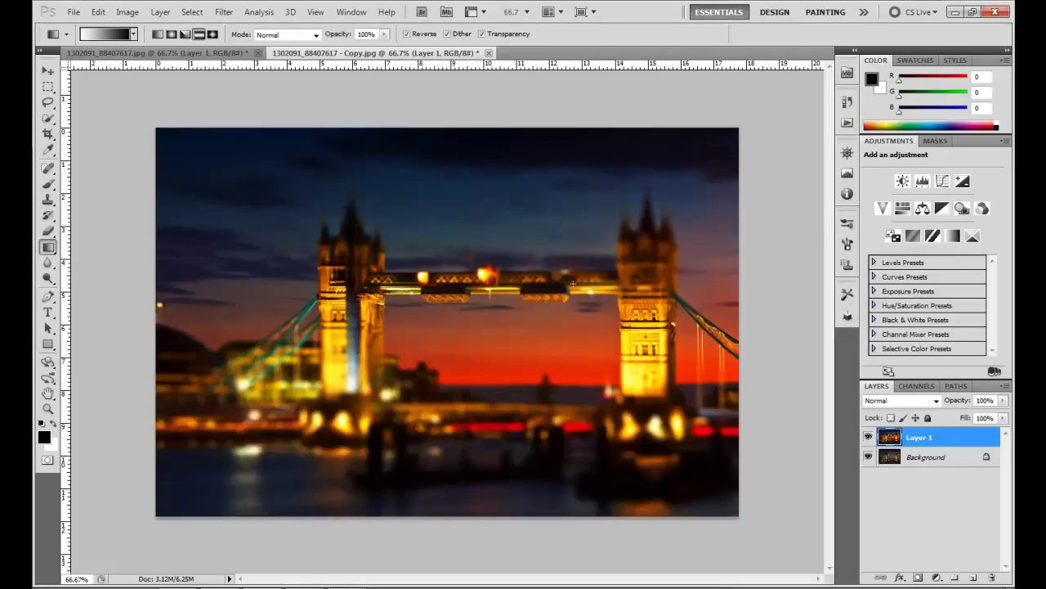
- Show the History panel, then hide and reshow Layer 1 to compare against the original
click(847, 101)
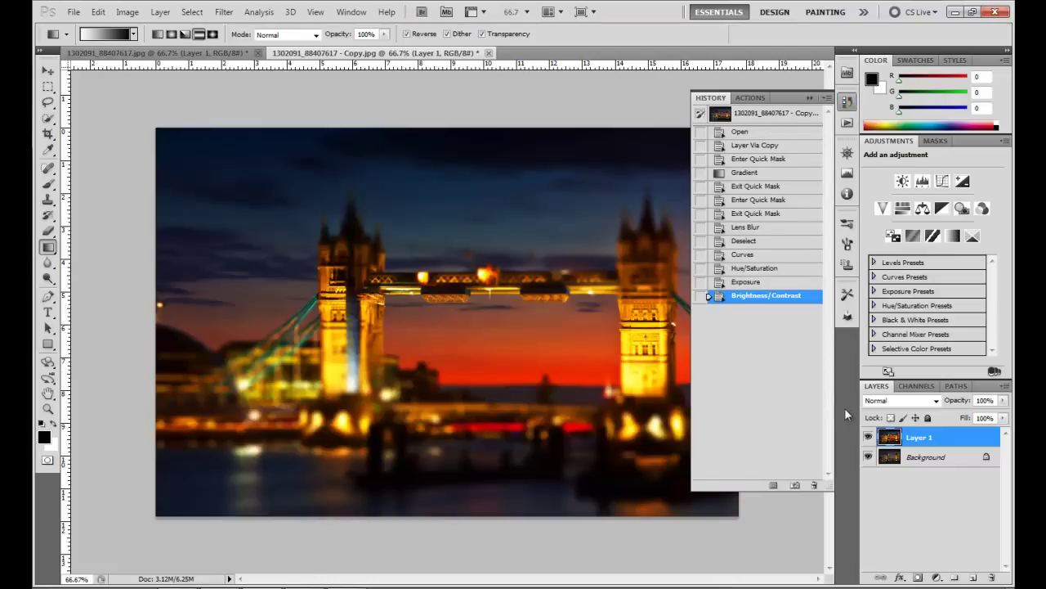
click(868, 438)
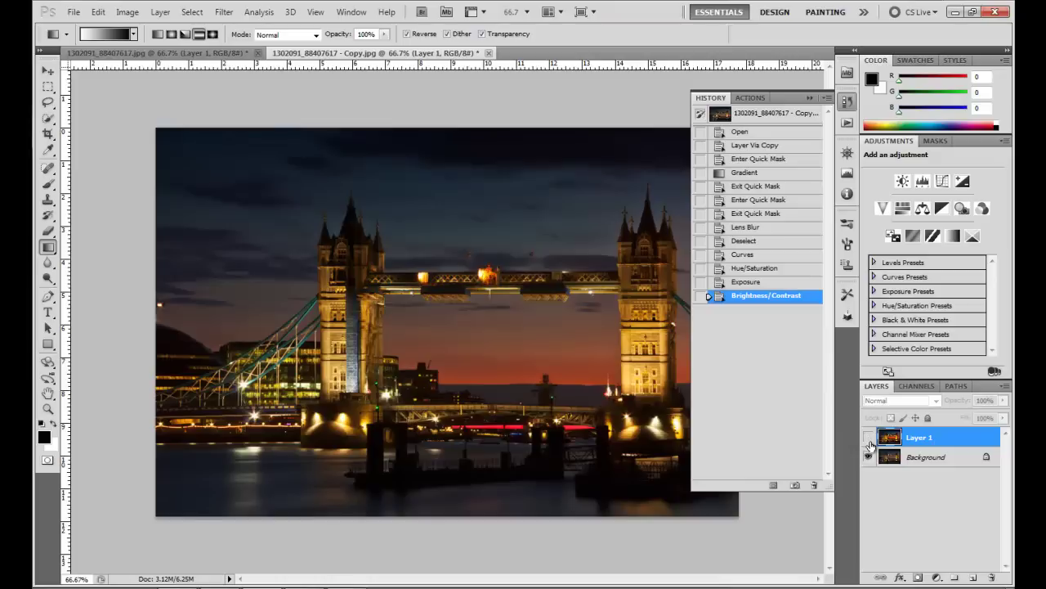
click(868, 438)
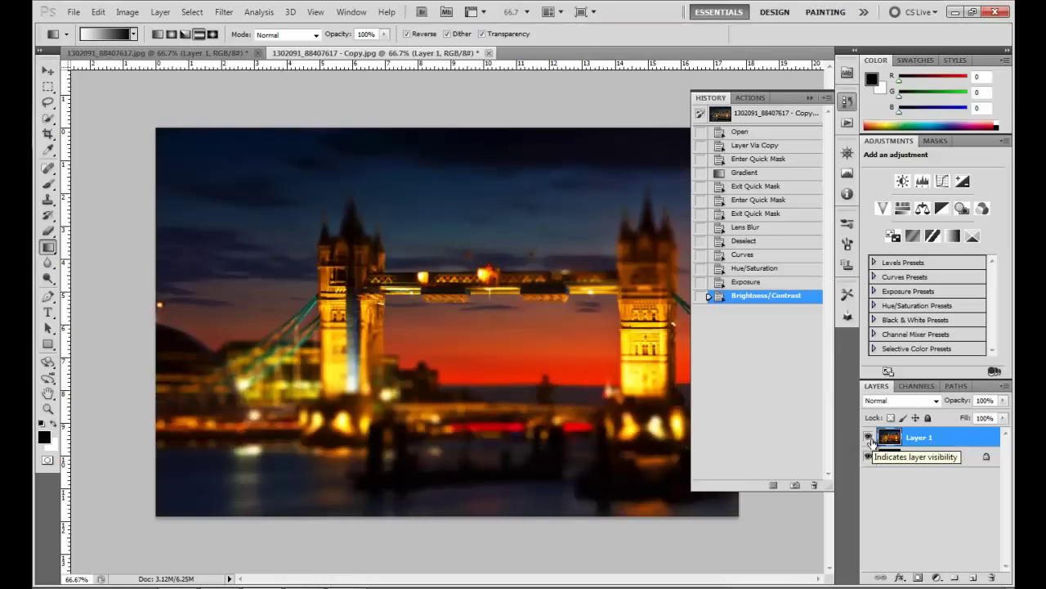